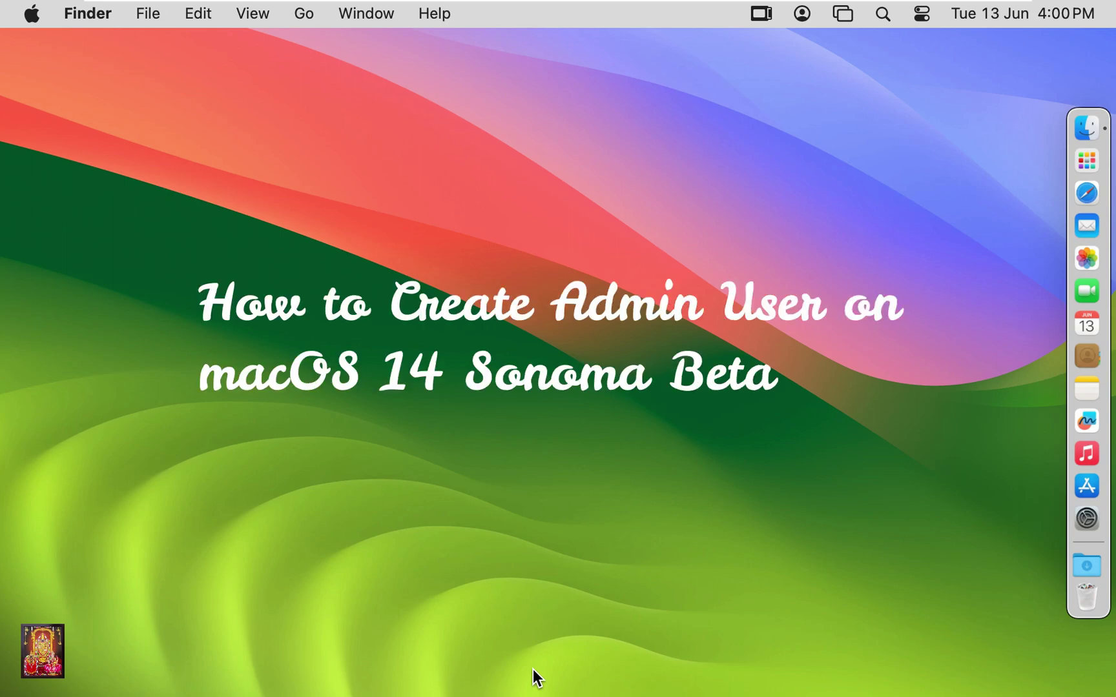
Launch System Settings from the Apple menu and select Users & Groups in the sidebar
{"action": "left_click", "coordinate": [35, 18]}
{"action": "left_click", "coordinate": [46, 84]}
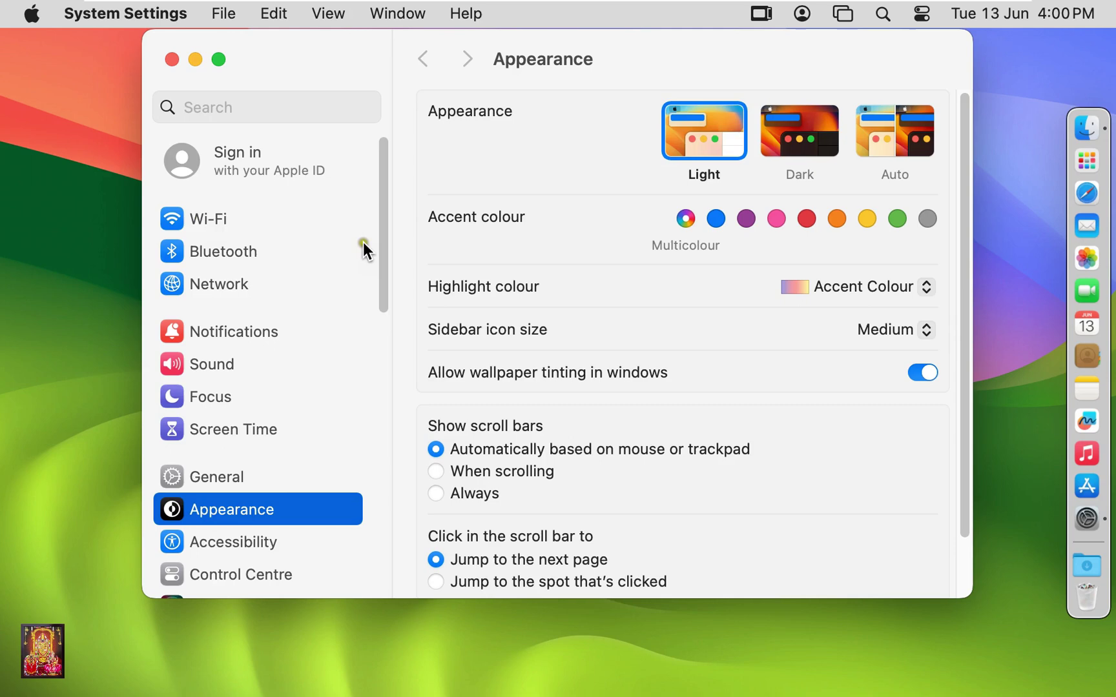
{"action": "scroll", "coordinate": [381, 256], "scroll_direction": "down", "scroll_amount": 2}
{"action": "scroll", "coordinate": [381, 256], "scroll_direction": "down", "scroll_amount": 5}
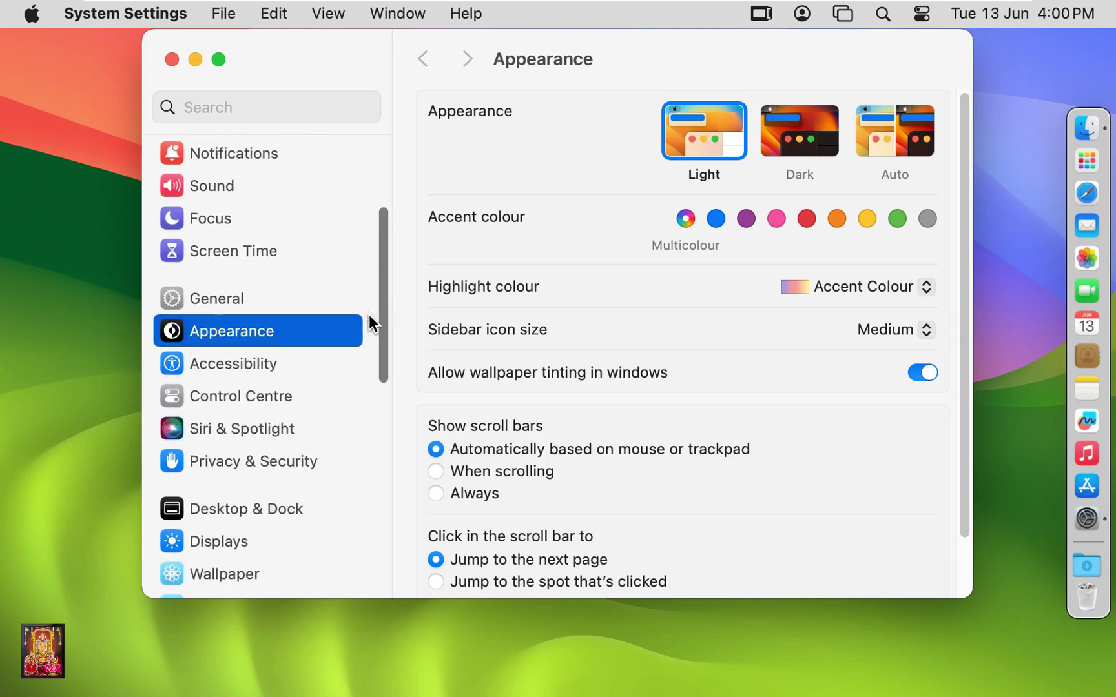
{"action": "scroll", "coordinate": [369, 314], "scroll_direction": "down", "scroll_amount": 1}
{"action": "scroll", "coordinate": [366, 333], "scroll_direction": "down", "scroll_amount": 2}
{"action": "scroll", "coordinate": [362, 375], "scroll_direction": "down", "scroll_amount": 3}
{"action": "scroll", "coordinate": [360, 405], "scroll_direction": "down", "scroll_amount": 2}
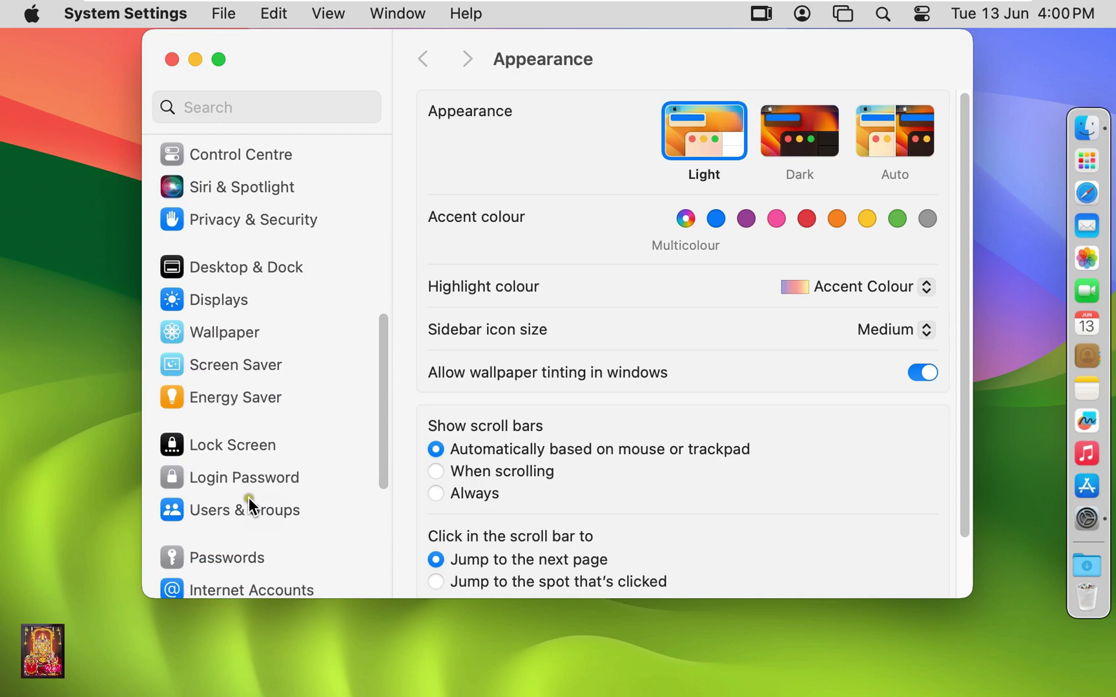
{"action": "left_click", "coordinate": [233, 512]}
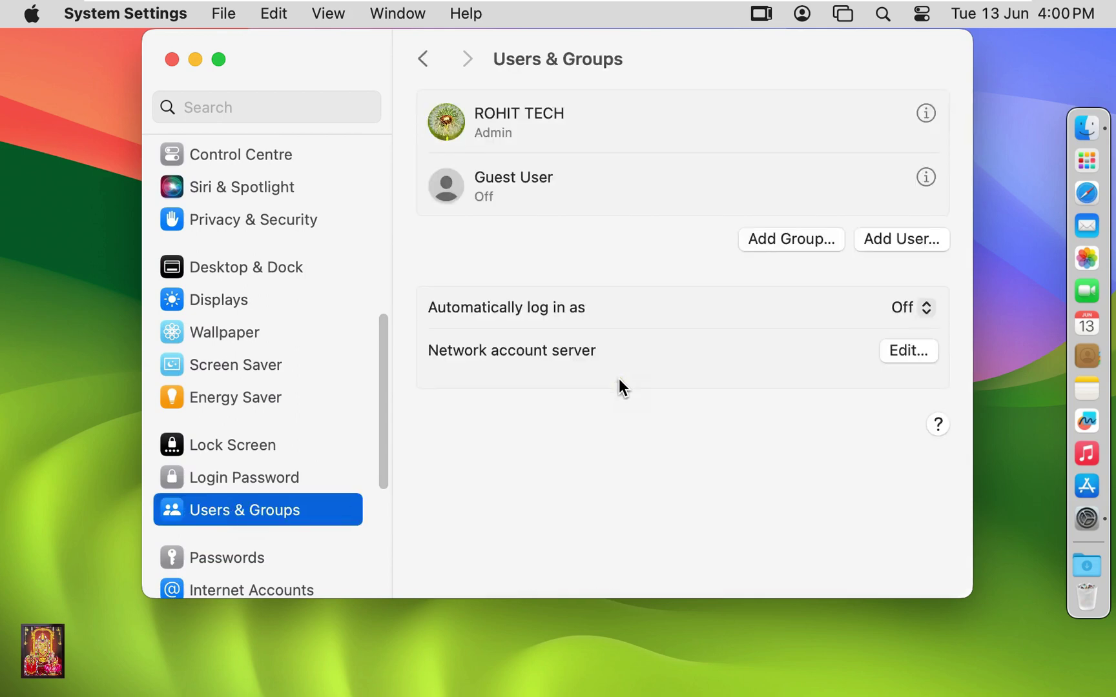
Begin adding a user and unlock Users & Groups with the admin password
{"action": "left_click", "coordinate": [895, 239]}
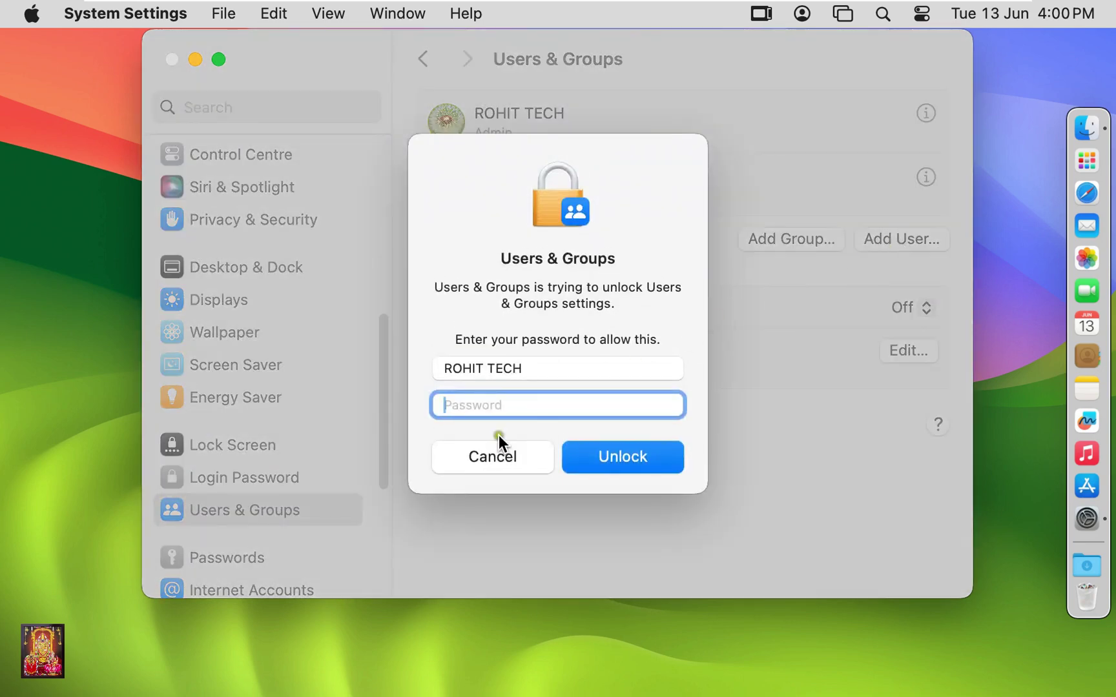
{"action": "type", "text": "••••••"}
{"action": "left_click", "coordinate": [599, 447]}
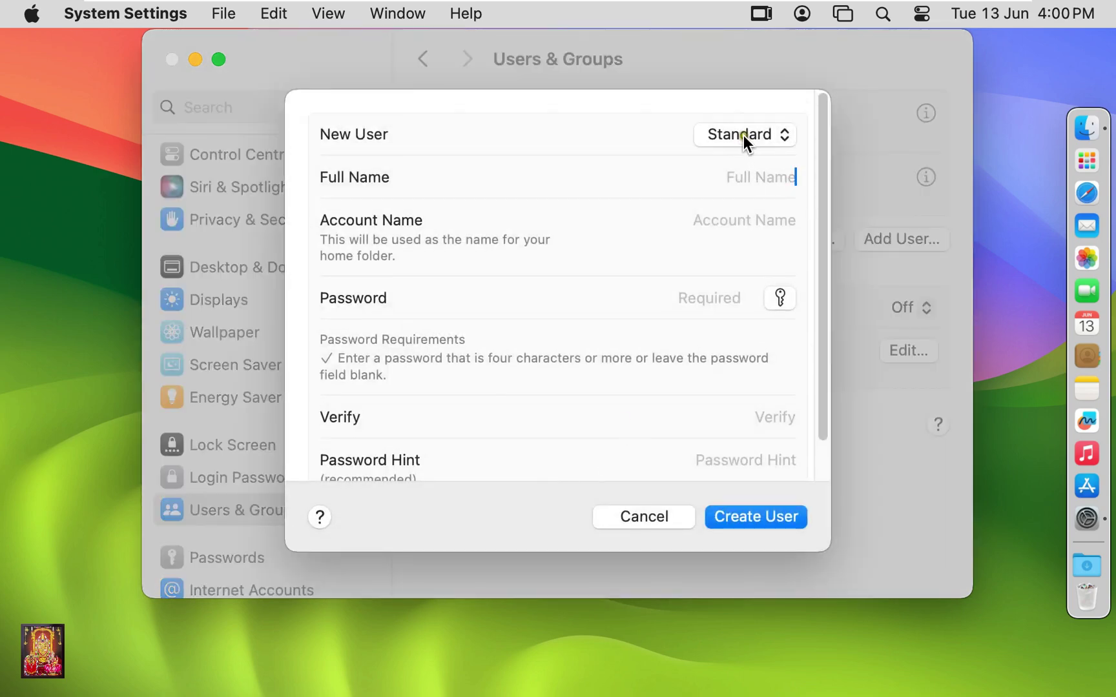
{"action": "left_click", "coordinate": [743, 135]}
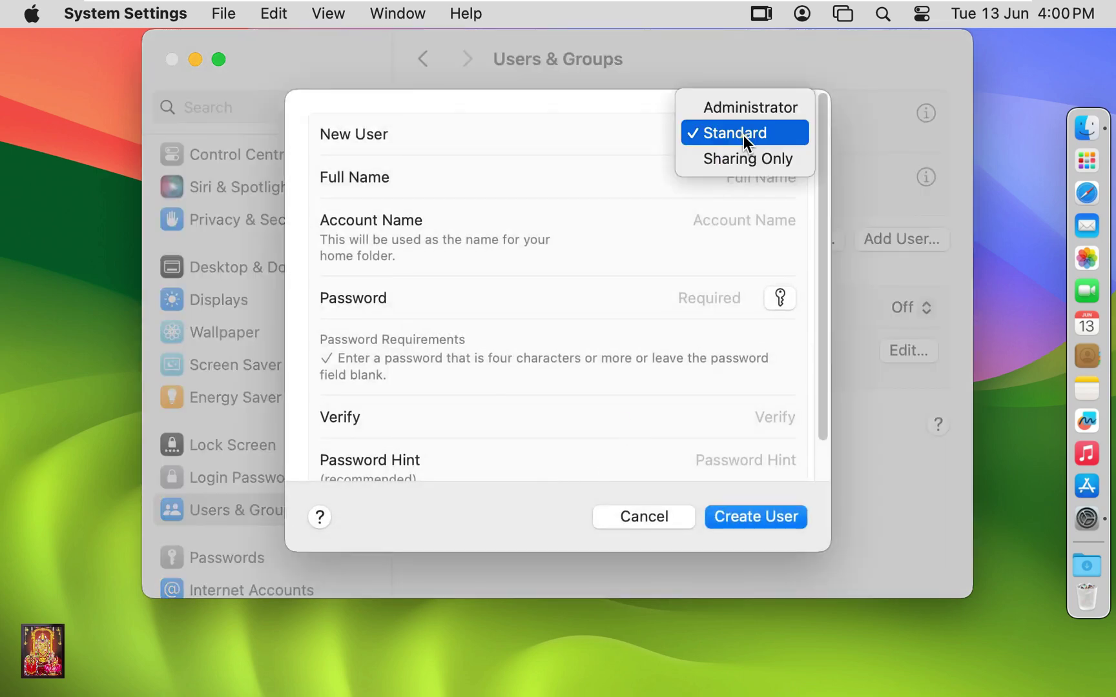
{"action": "left_click", "coordinate": [734, 114]}
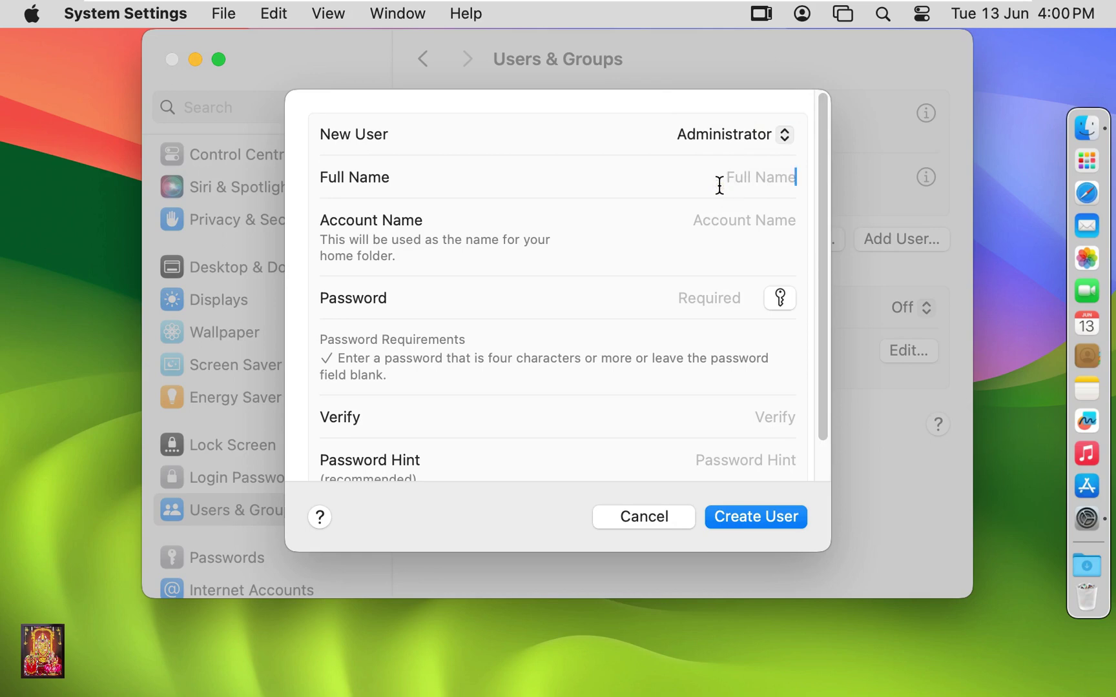
{"action": "type", "text": "RT"}
{"action": "left_click", "coordinate": [714, 223]}
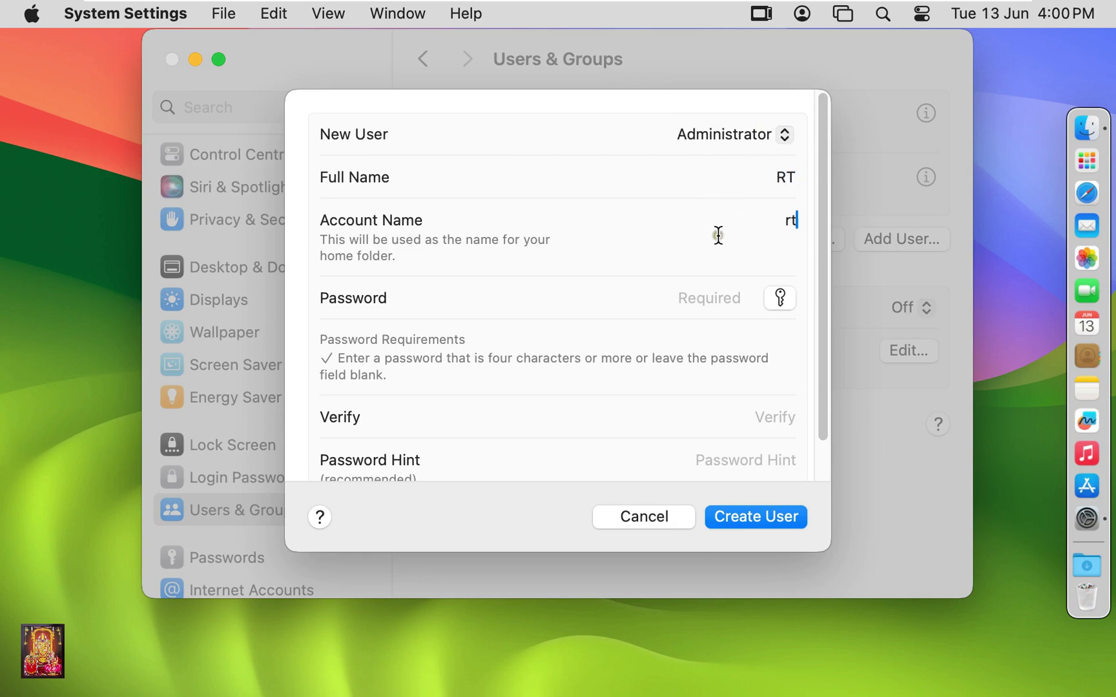
{"action": "left_click", "coordinate": [680, 318]}
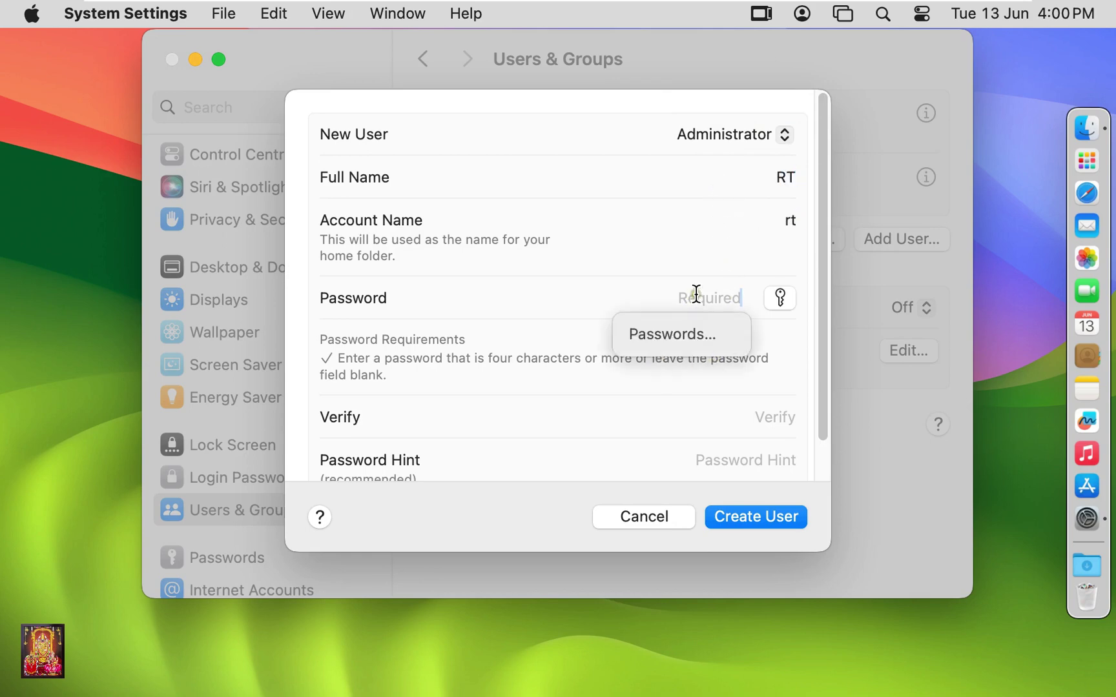
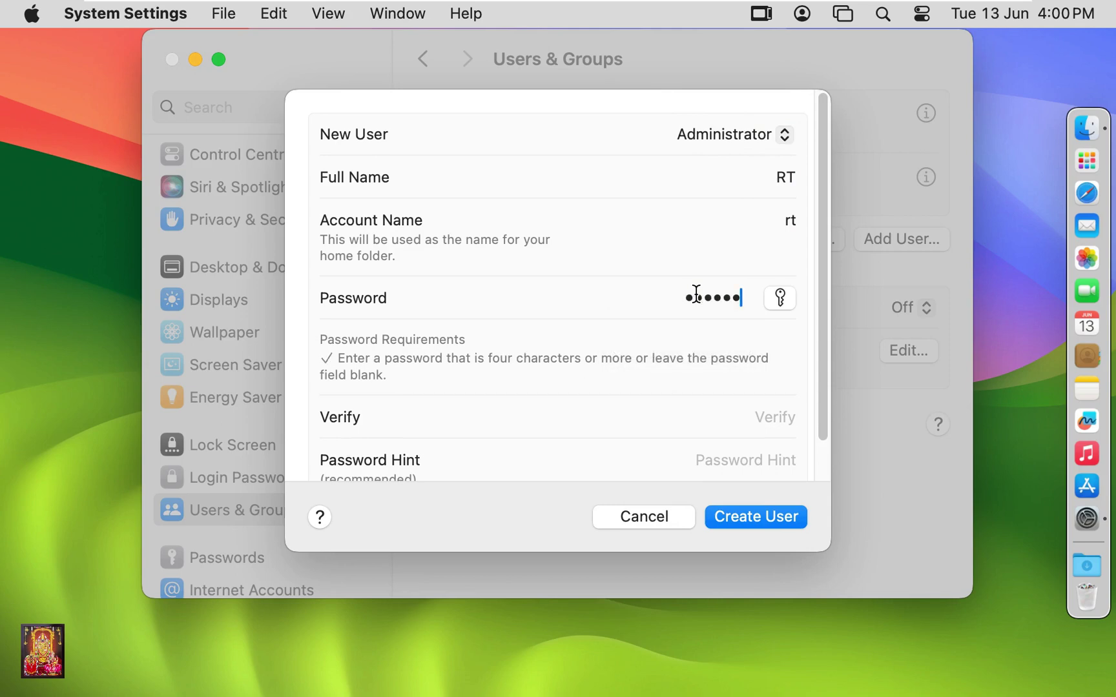
{"action": "left_click", "coordinate": [754, 428]}
{"action": "left_click", "coordinate": [747, 461]}
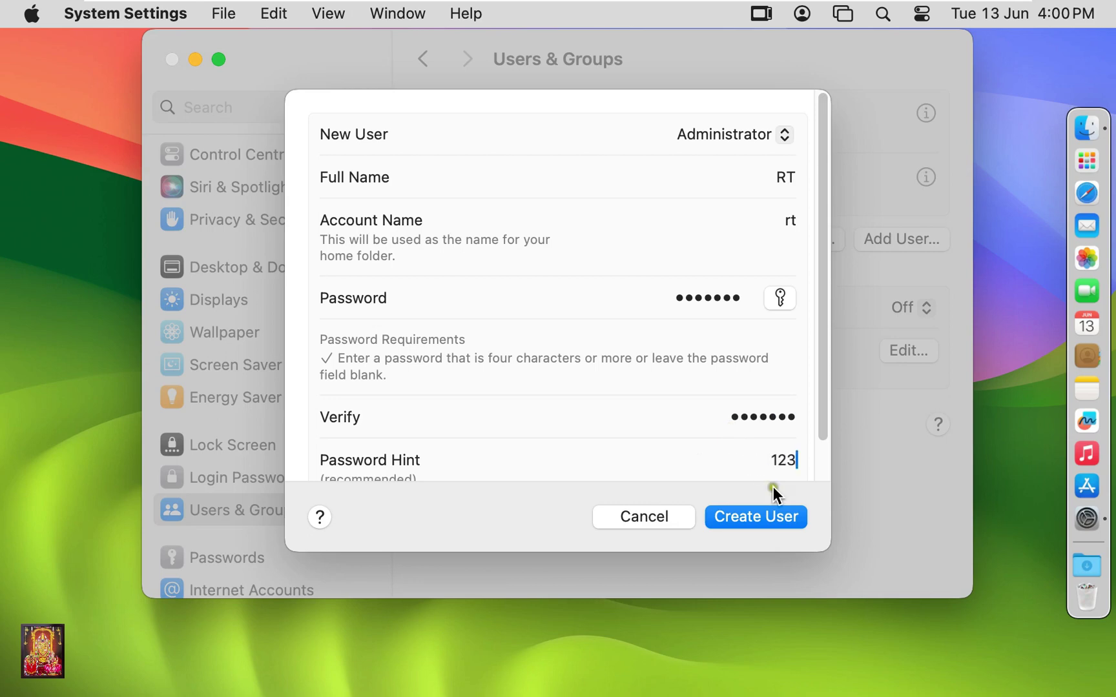
{"action": "scroll", "coordinate": [828, 445], "scroll_direction": "down", "scroll_amount": 2}
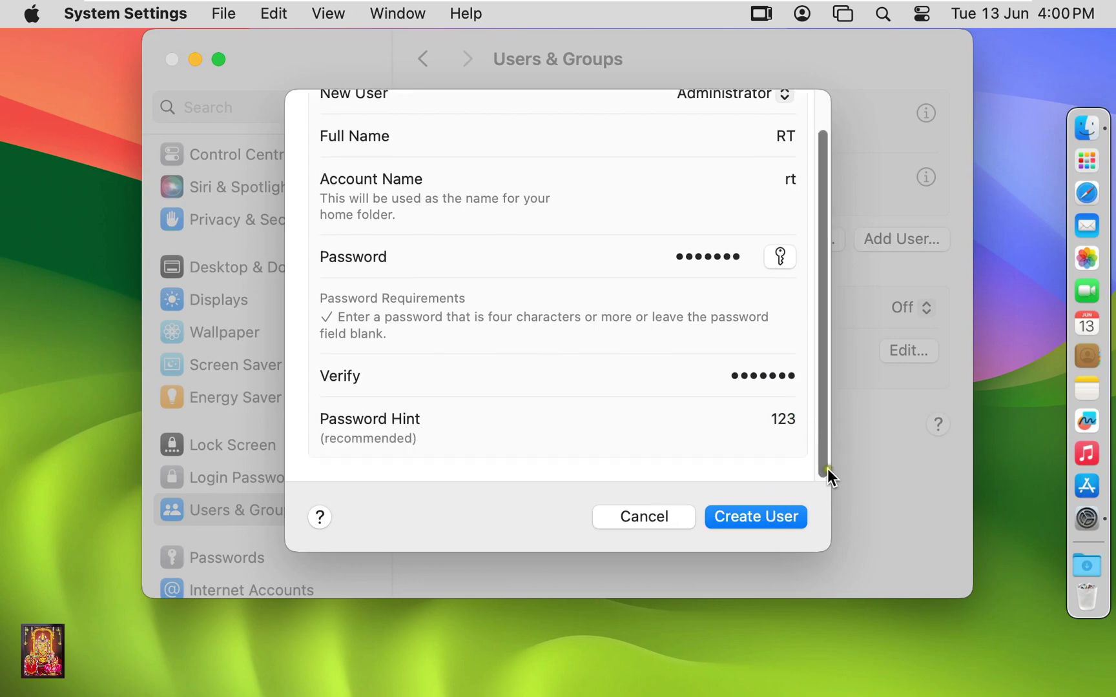
Create the RT Administrator account so it joins admin and Guest User in the list
{"action": "left_click", "coordinate": [754, 519]}
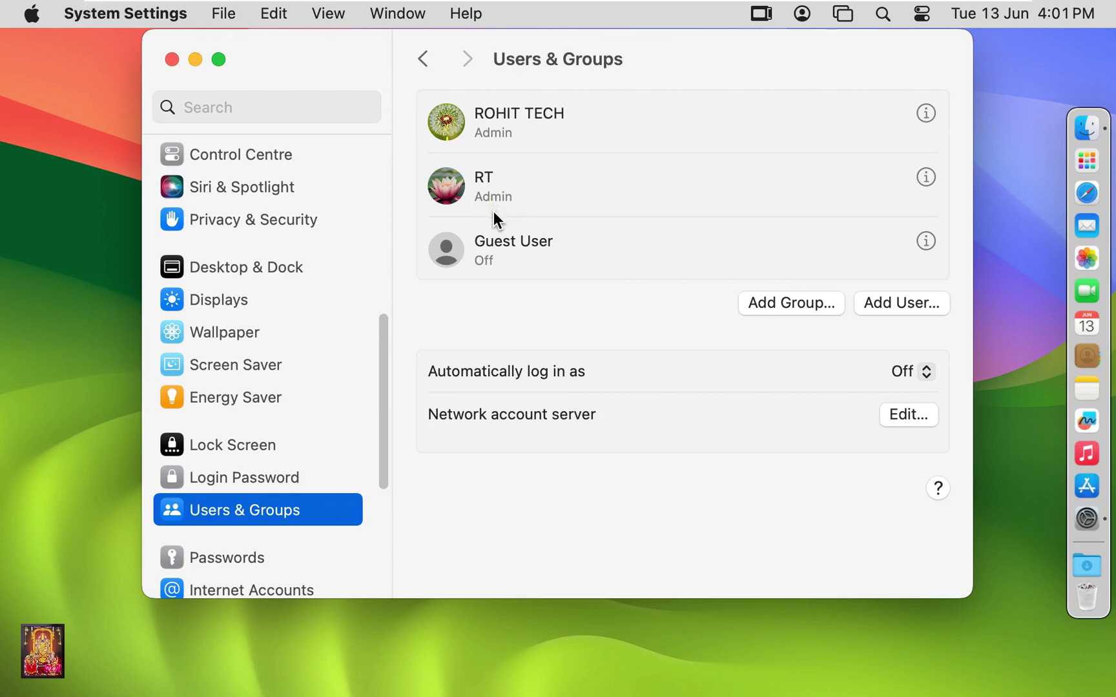
Close the System Settings window, returning to the Finder desktop
{"action": "left_click", "coordinate": [171, 60]}
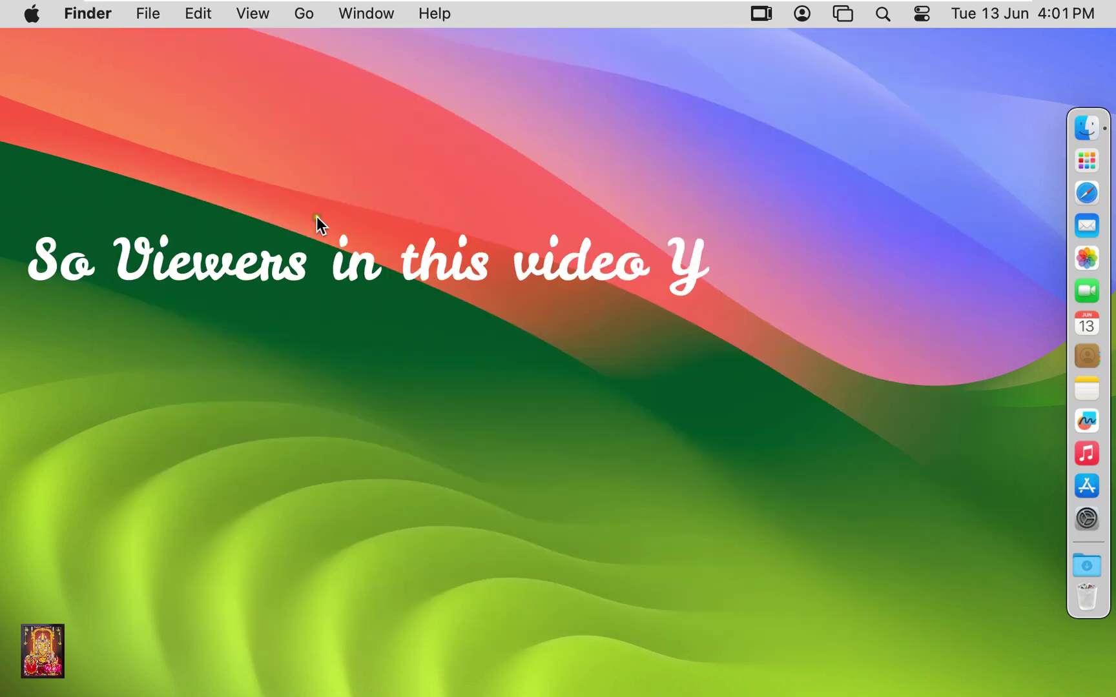